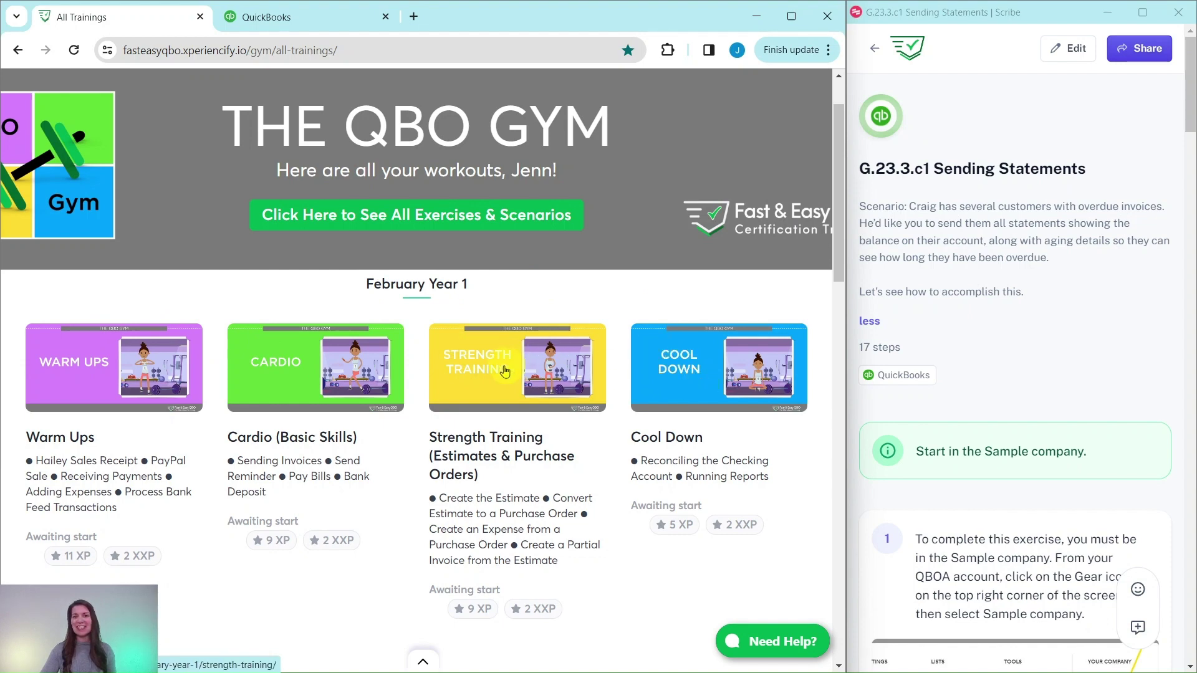
Step: Scroll the All Trainings page past February Year 1 down to the March Year 1 section
scroll(474, 359, "down", 5)
scroll(449, 340, "down", 2)
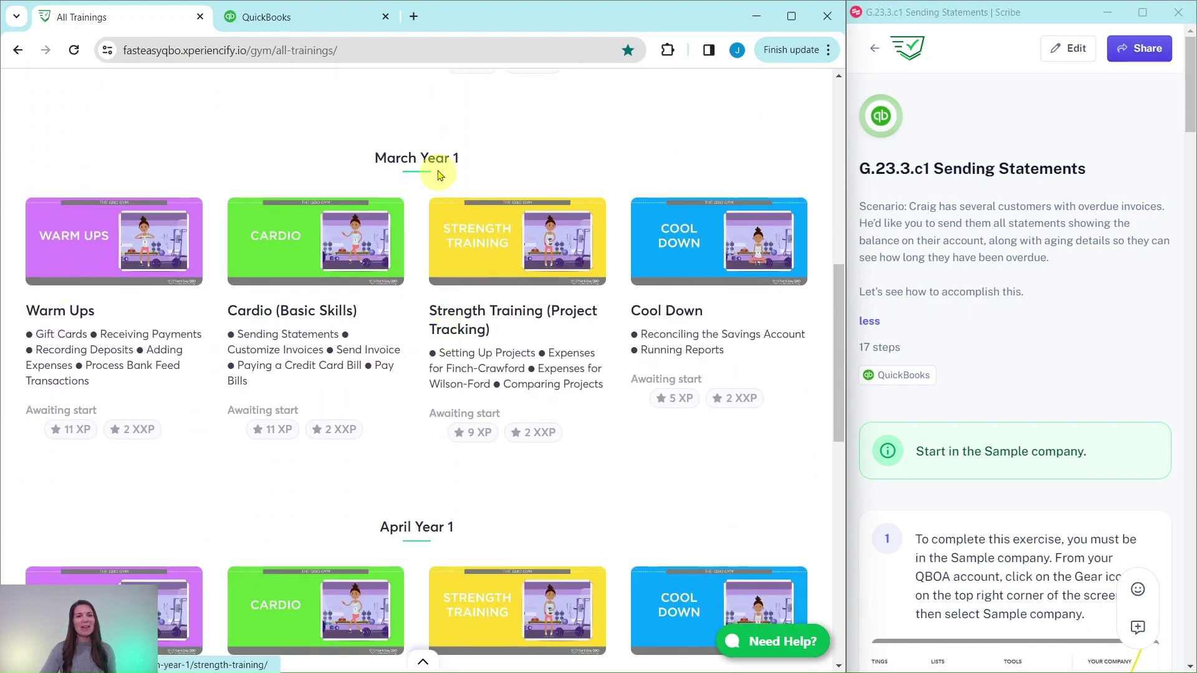
Step: Open the March Year 1 Cardio lesson and scroll past the video and quiz to Hands On Practice G.23.3.c1
left_click(284, 268)
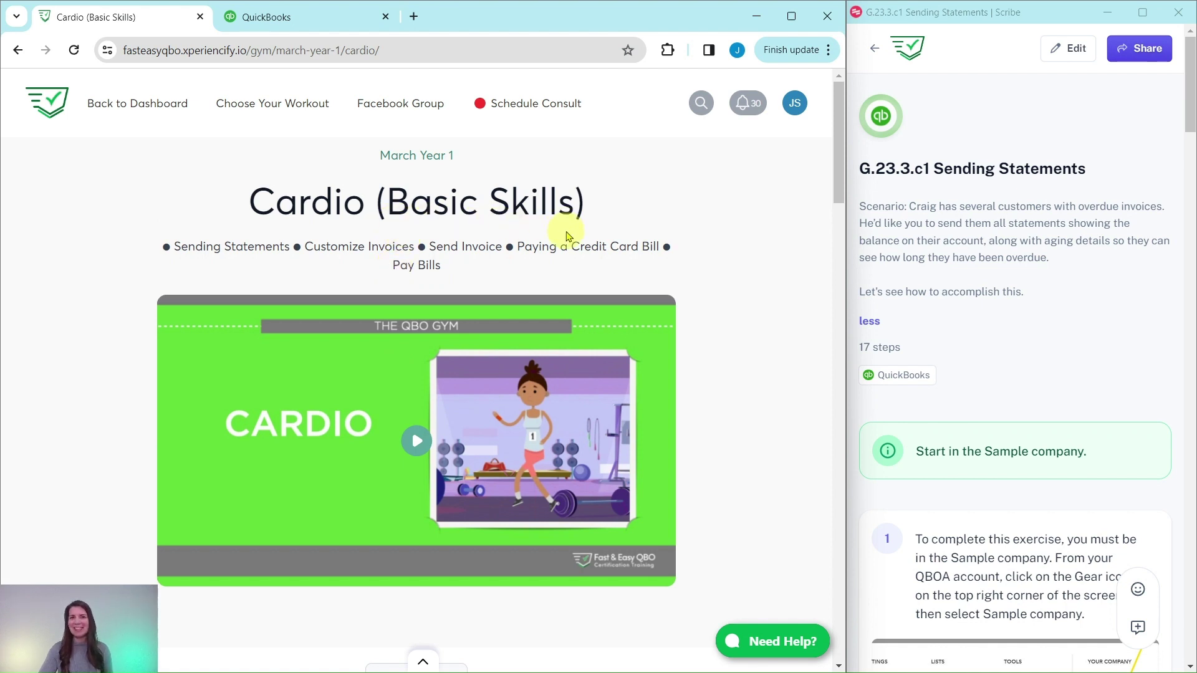
scroll(567, 236, "down", 2)
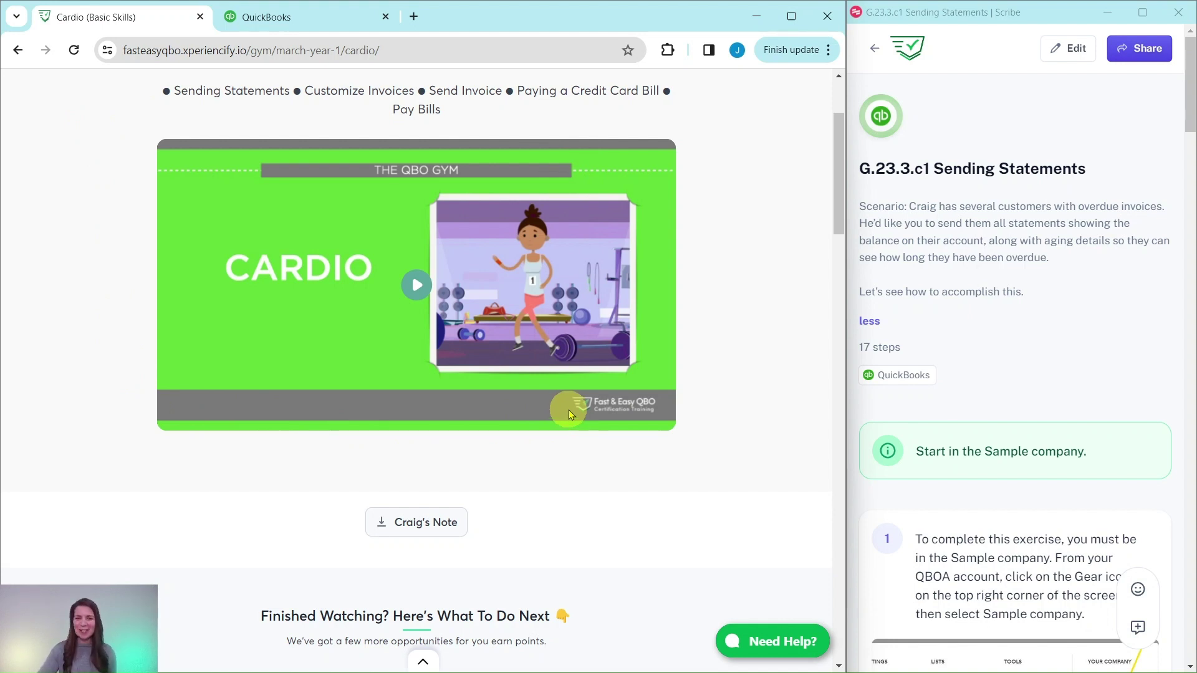
scroll(569, 412, "down", 10)
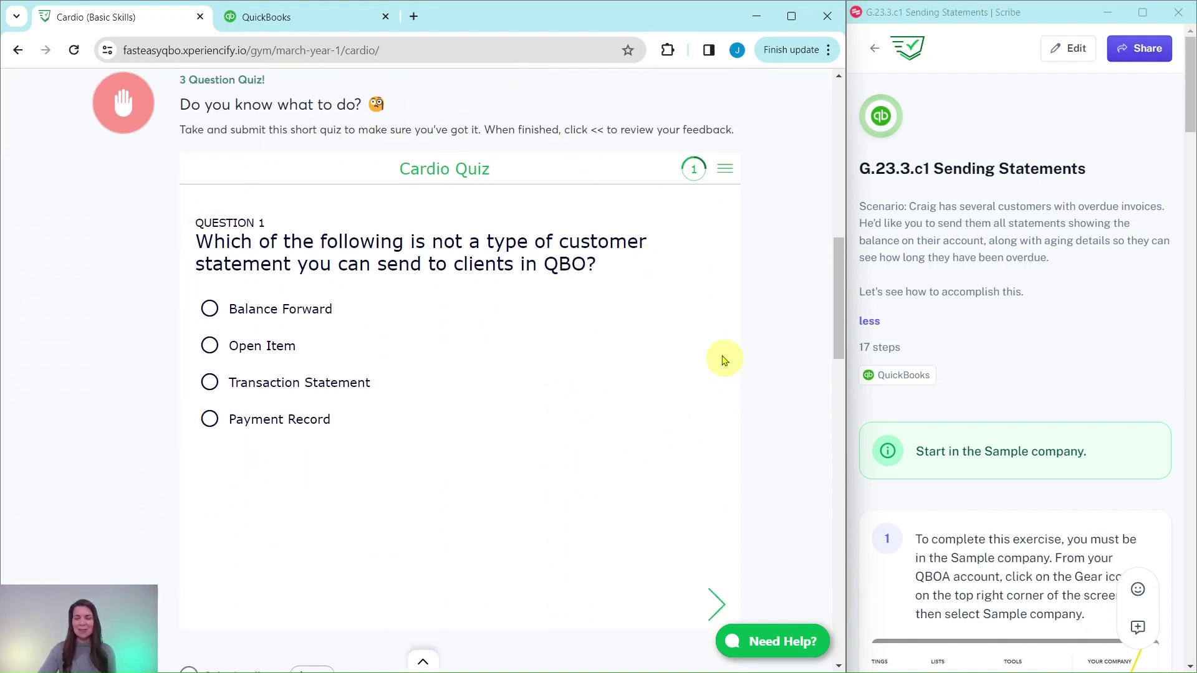
scroll(722, 324, "down", 8)
scroll(698, 311, "down", 3)
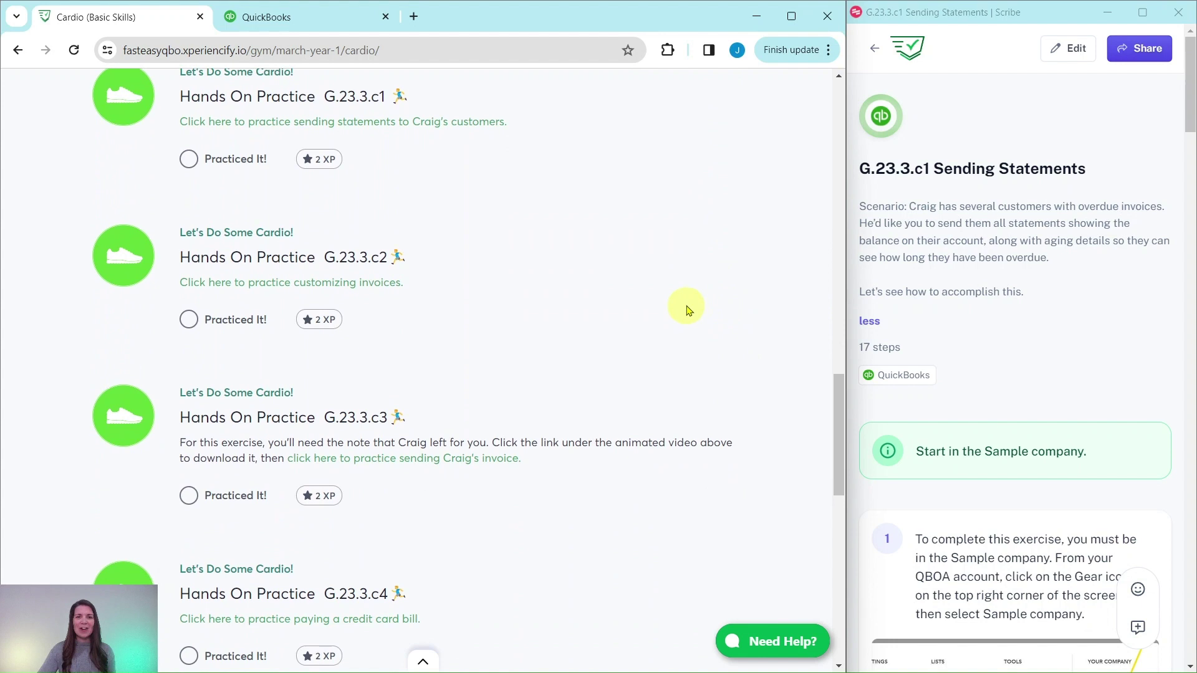
scroll(468, 443, "down", 7)
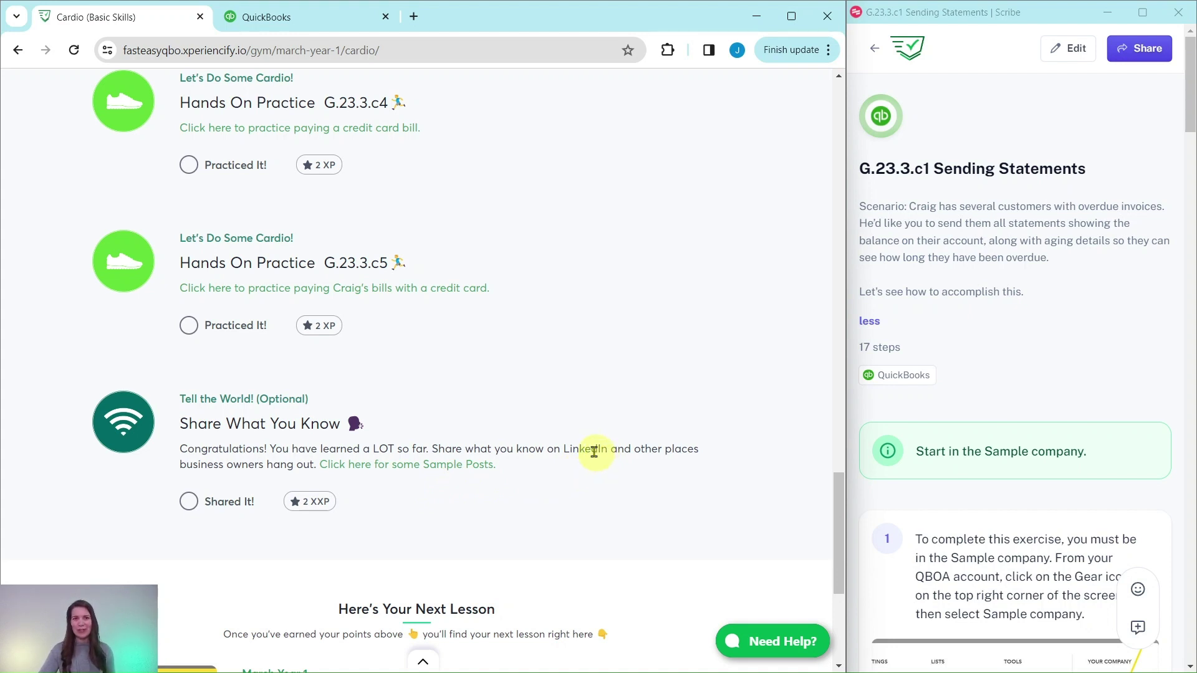
scroll(527, 429, "up", 10)
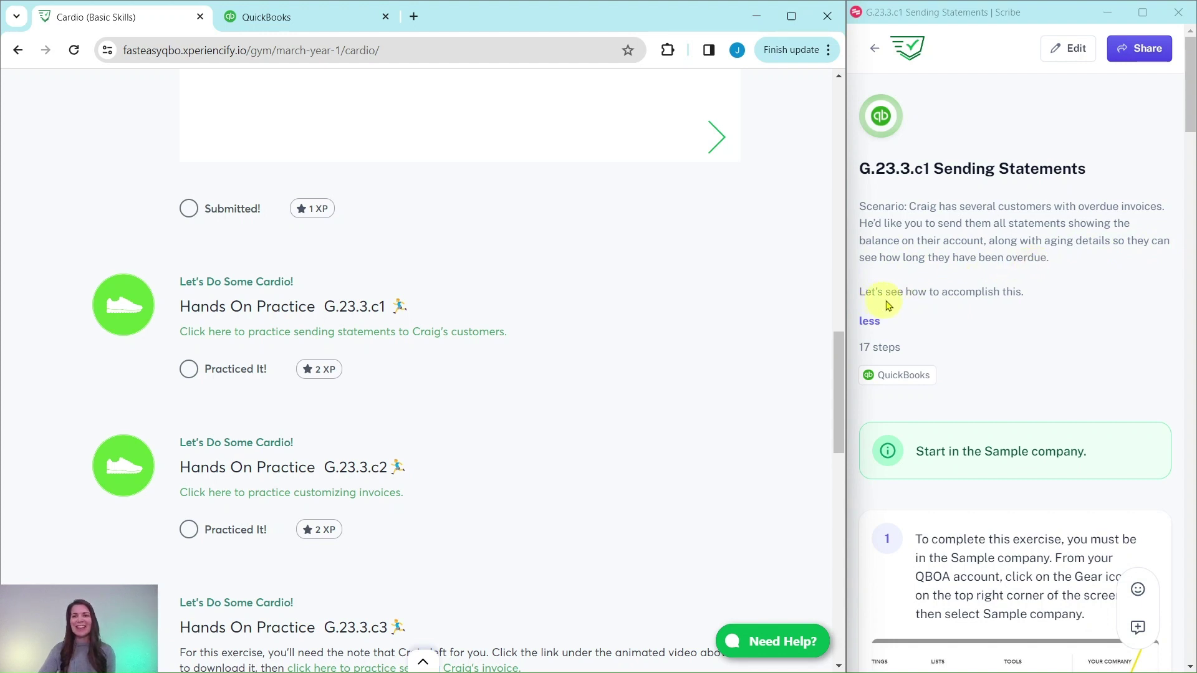
Step: Scroll the Scribe guide to show step 1 and the logout warning note
scroll(994, 279, "down", 5)
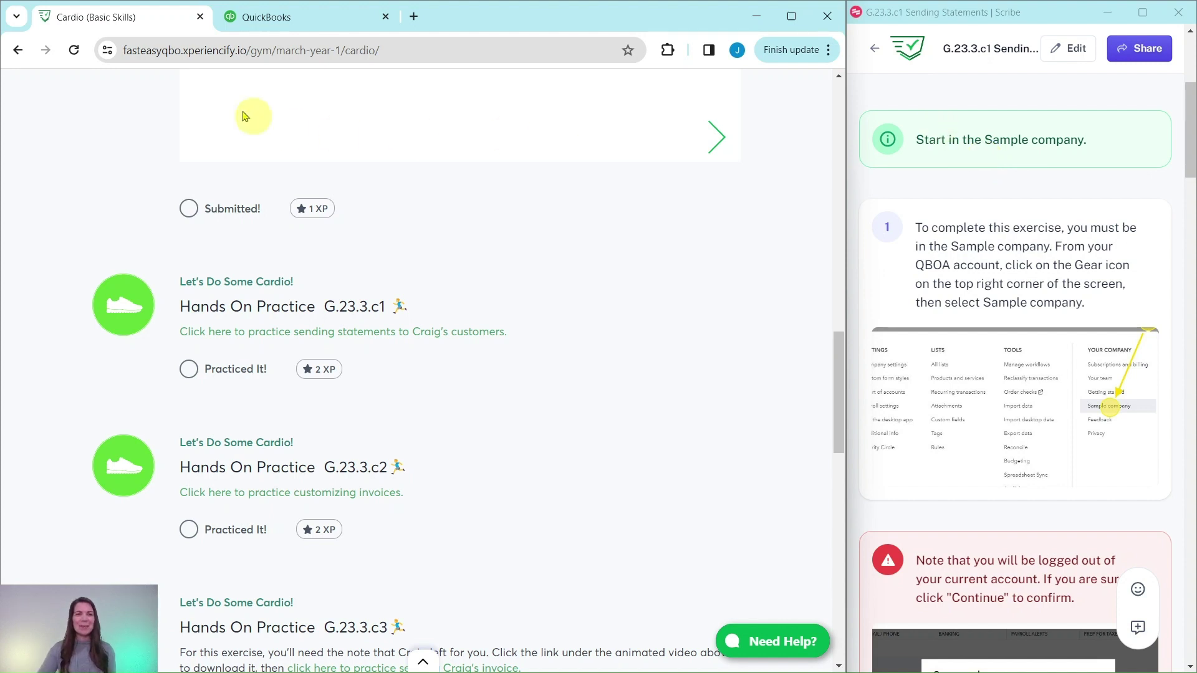
Step: Switch to Craig's Design and Landscaping dashboard, advance the guide to step 2, and reveal the Sales pages
left_click(288, 19)
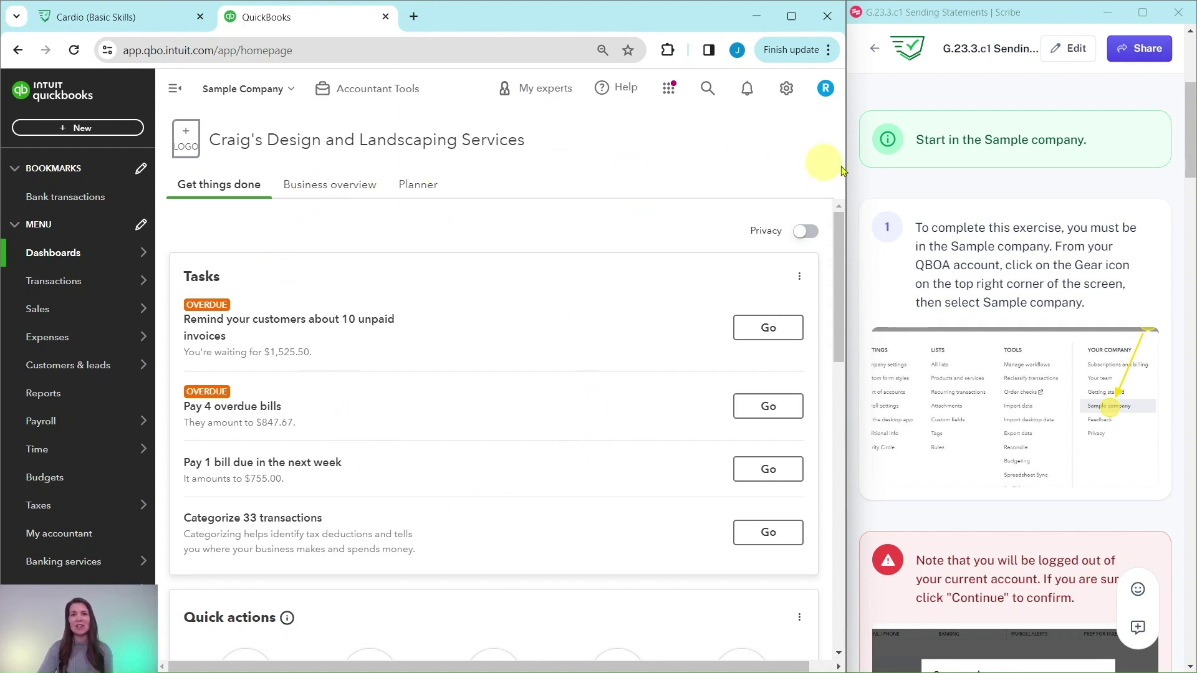
scroll(962, 236, "down", 6)
scroll(963, 236, "down", 5)
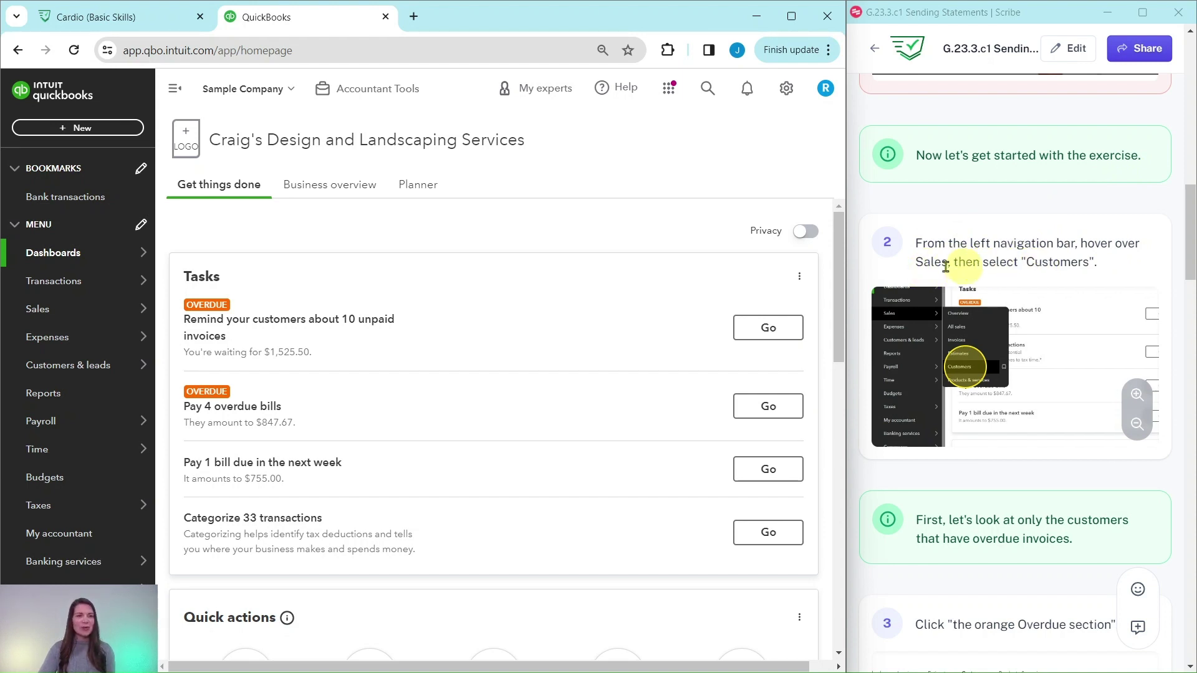
mouse_move(29, 316)
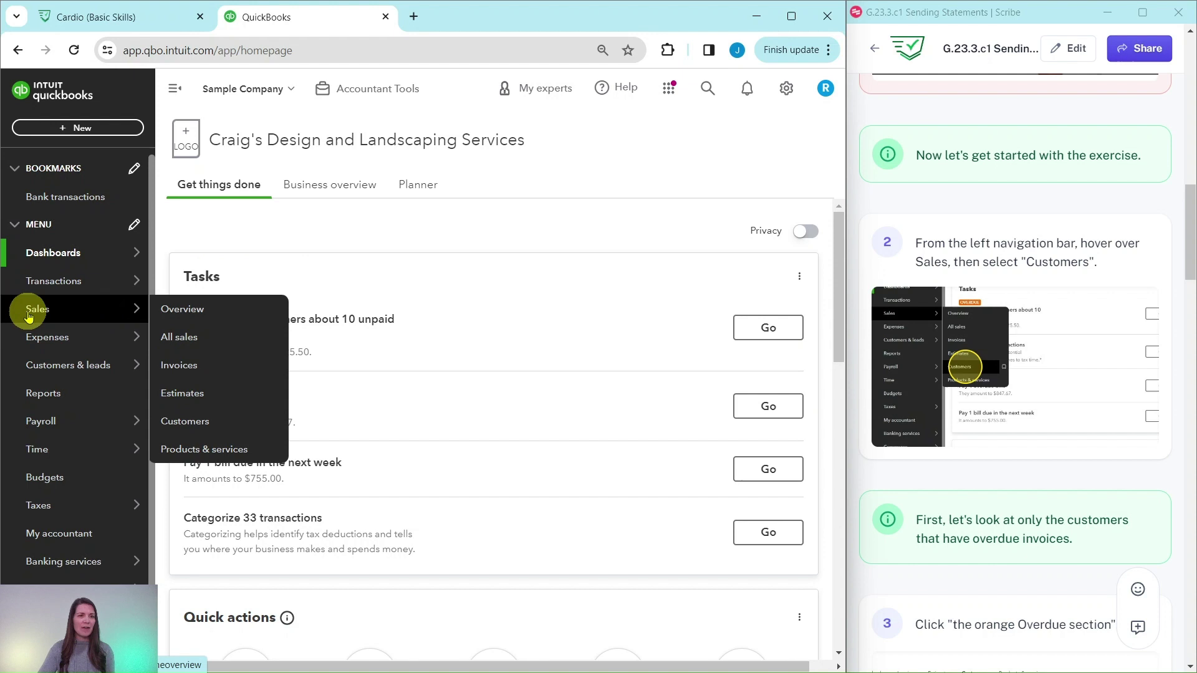
Step: Open the Customers list and filter it to customers with overdue invoices
left_click(206, 424)
scroll(1072, 284, "down", 2)
scroll(1071, 284, "down", 5)
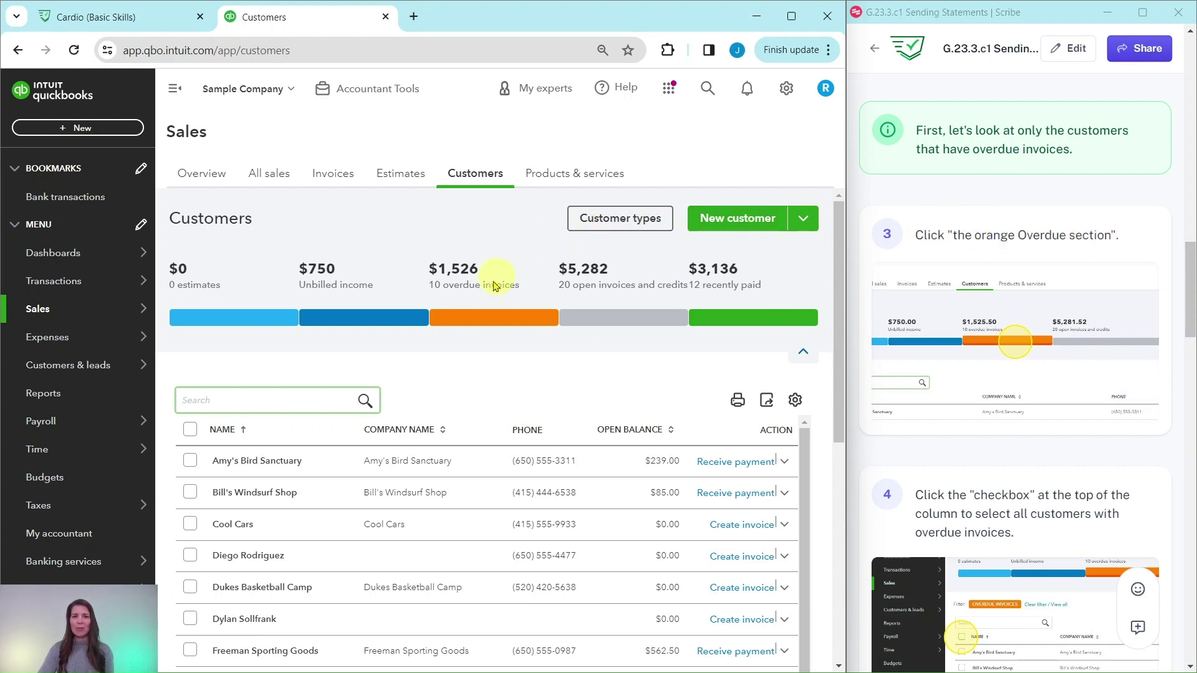
left_click(473, 321)
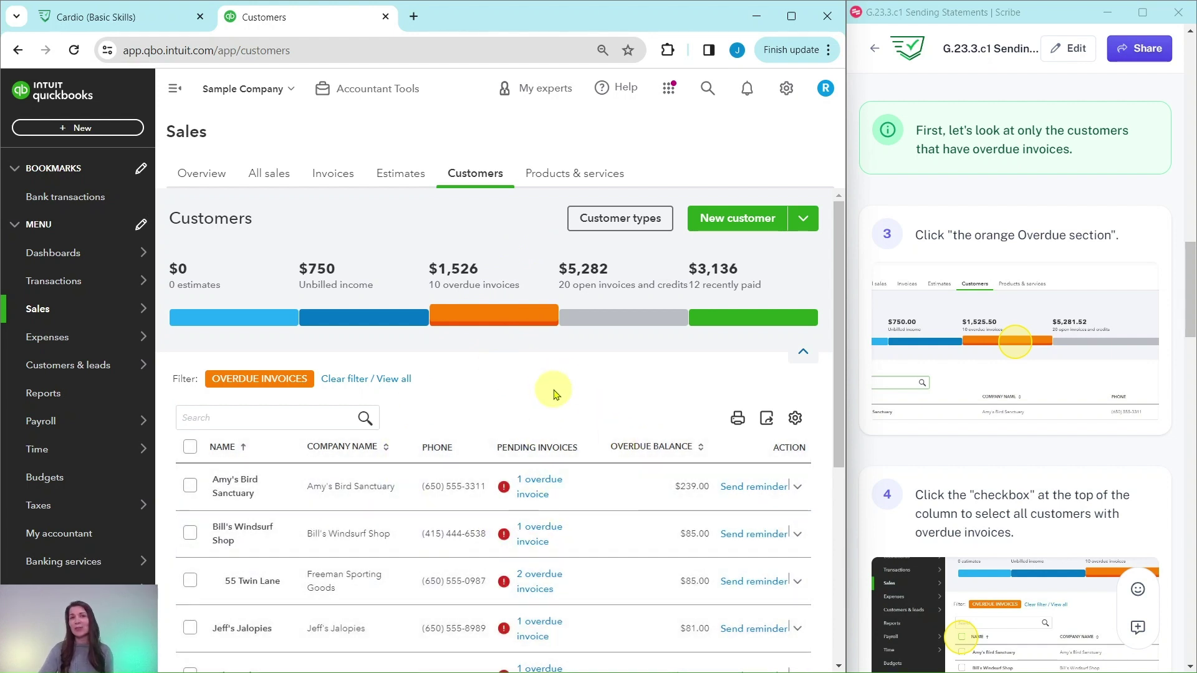
scroll(981, 394, "down", 5)
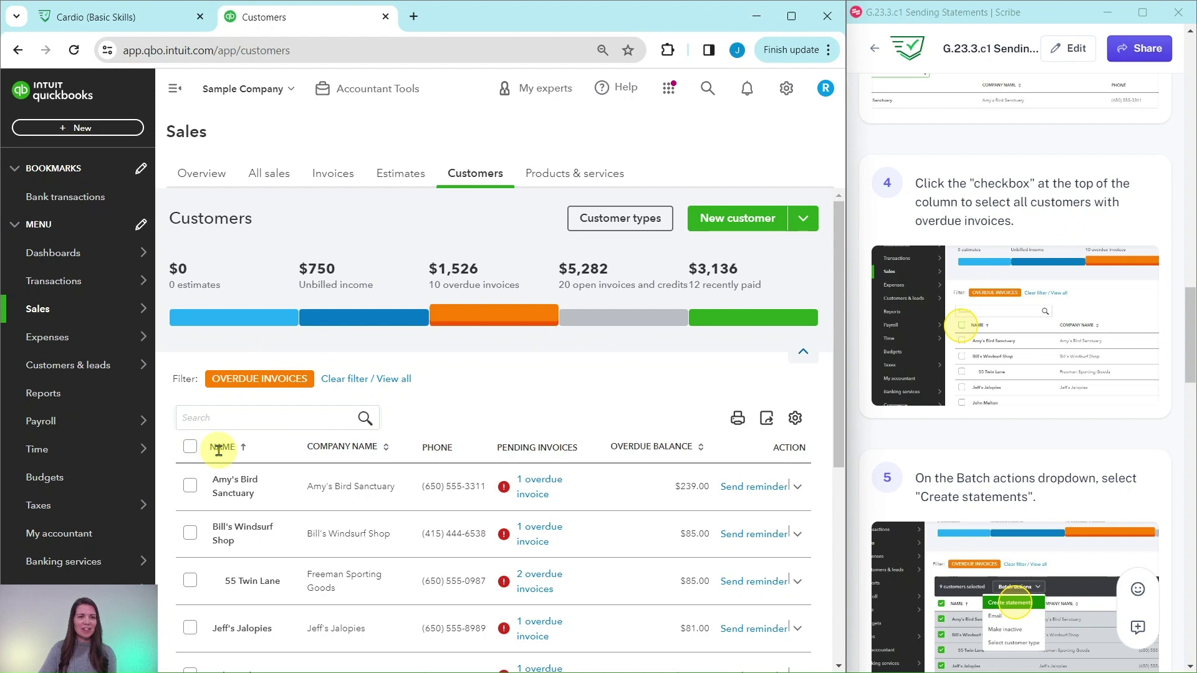
Step: Select all 9 overdue customers using the header checkbox
left_click(190, 450)
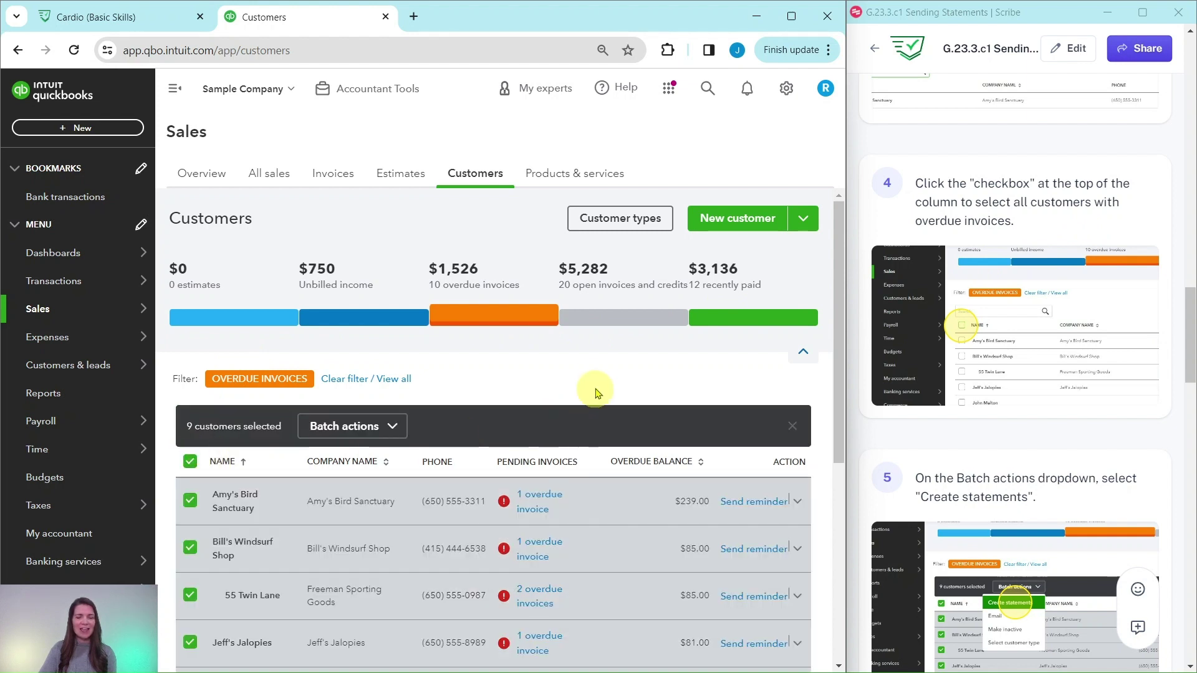
scroll(596, 377, "down", 3)
scroll(353, 382, "down", 3)
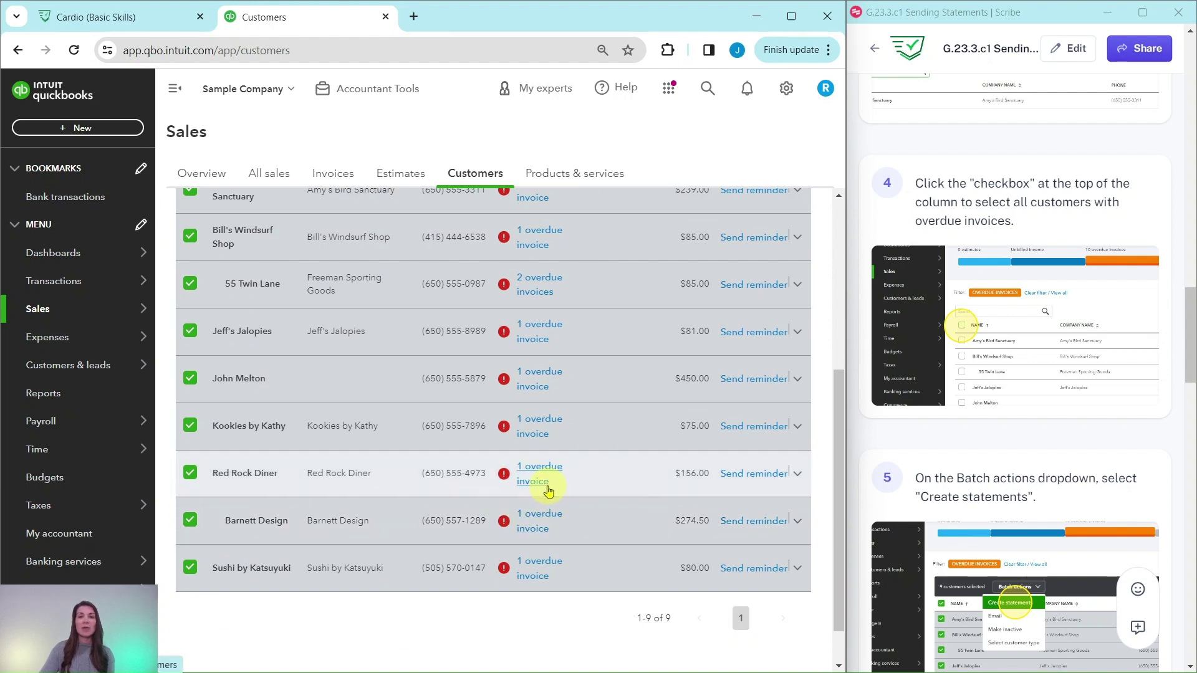
scroll(563, 548, "up", 3)
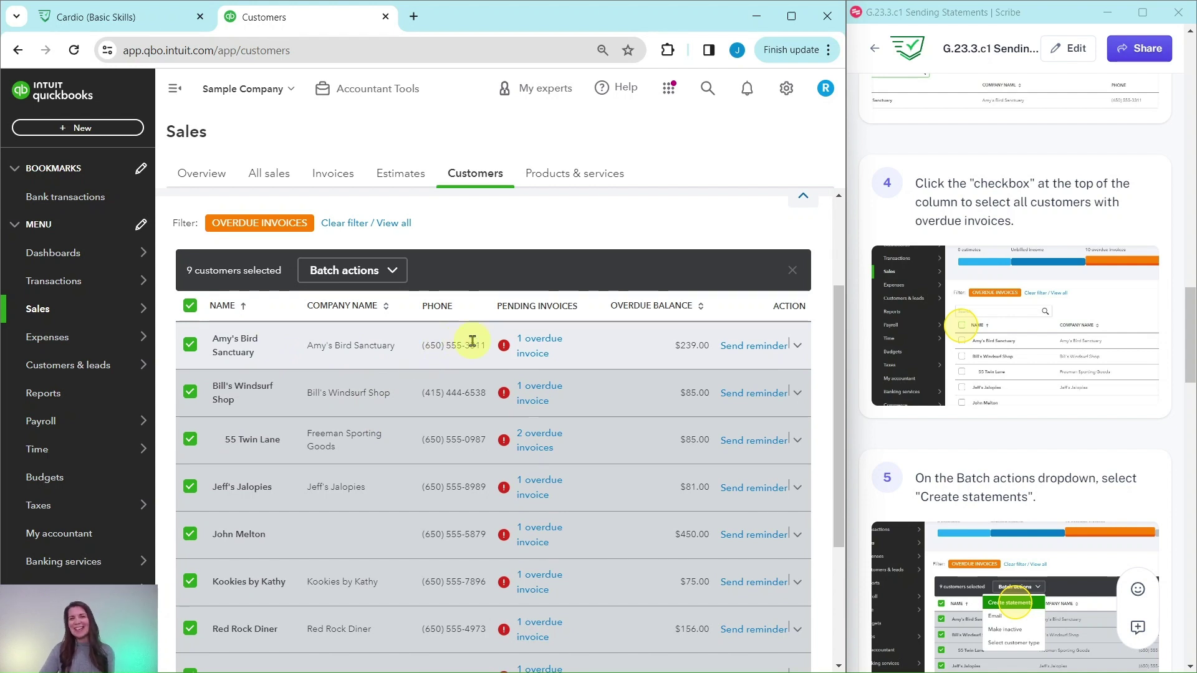
scroll(967, 416, "down", 2)
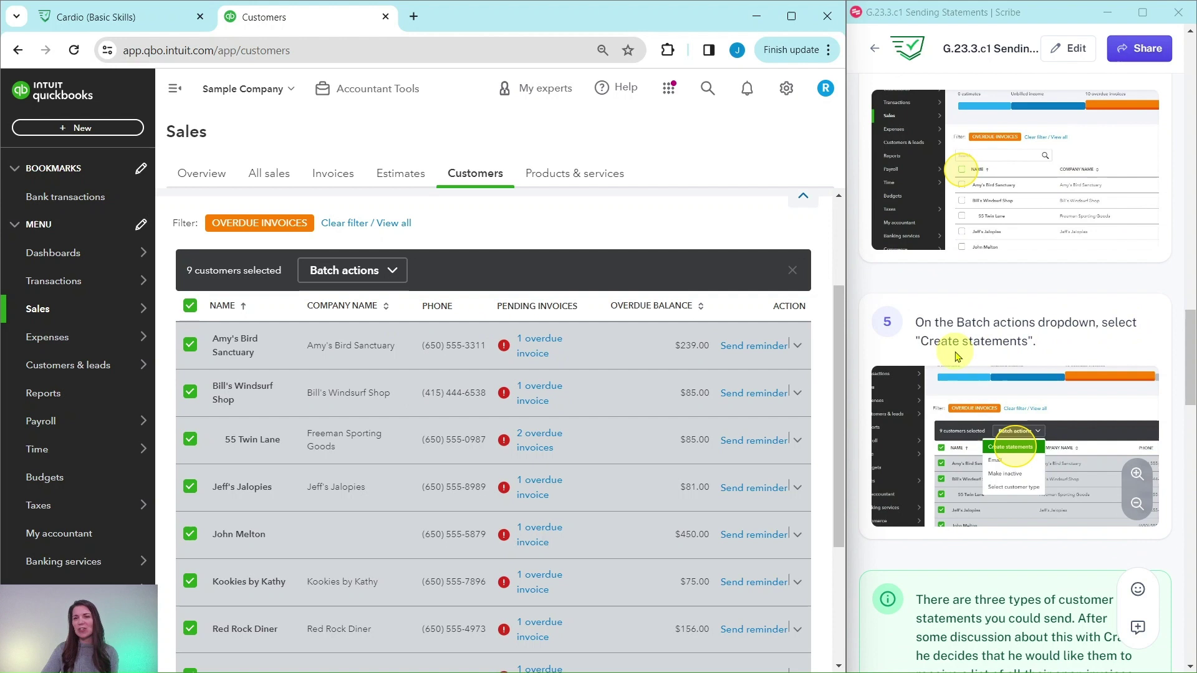
Step: Create statements for the 9 selected customers from Batch actions and review the $1,675.50 recipient list
left_click(392, 274)
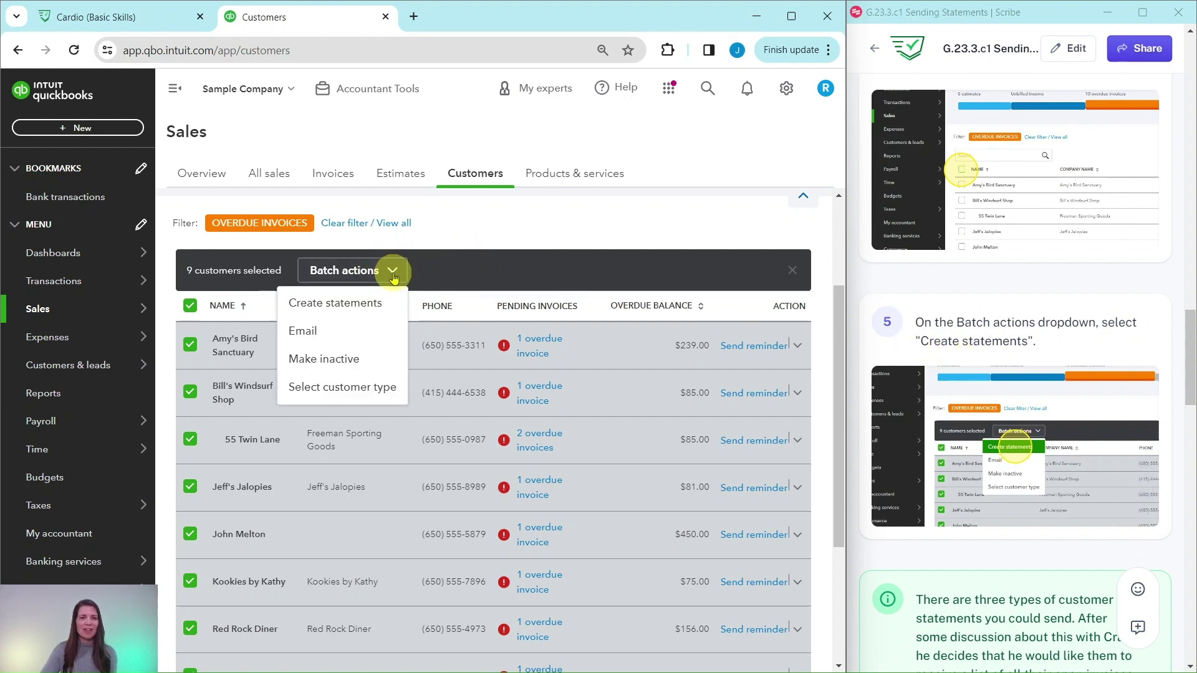
left_click(335, 304)
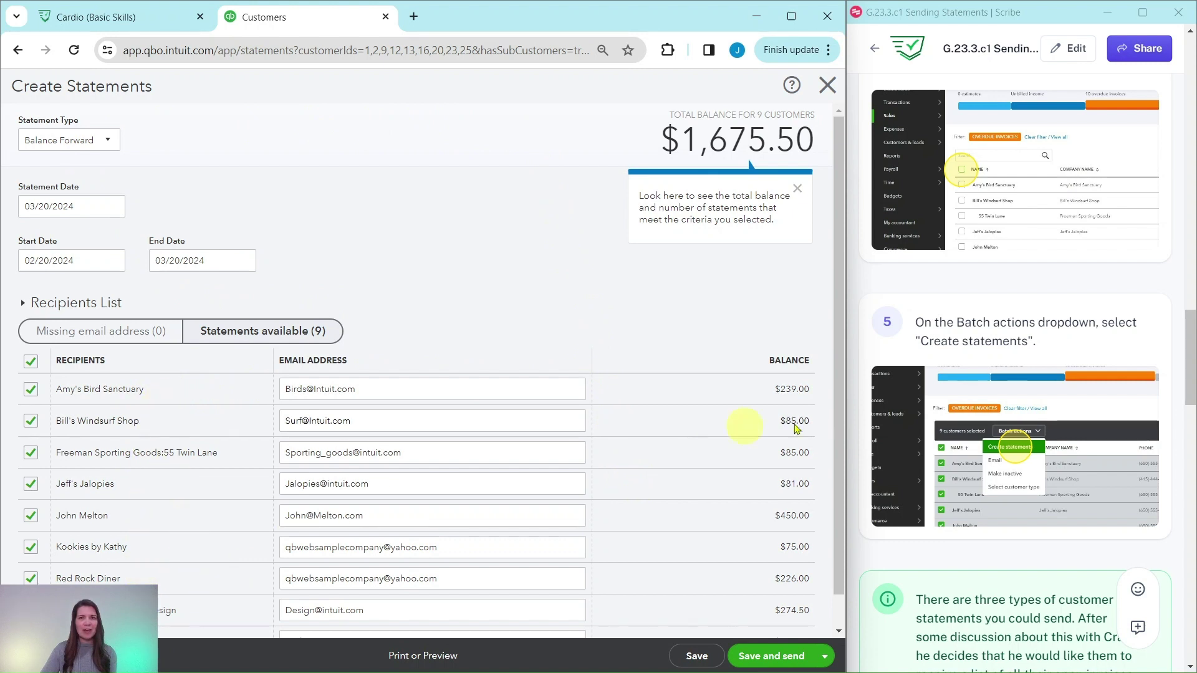
scroll(1000, 399, "down", 8)
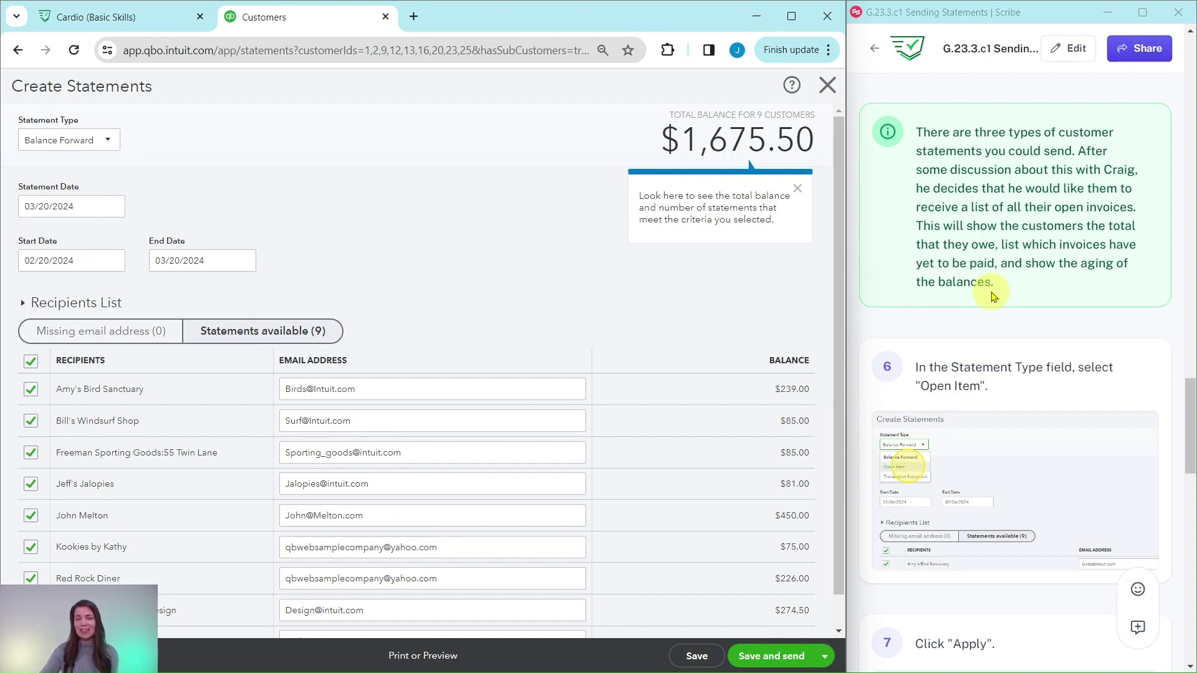
scroll(993, 293, "down", 3)
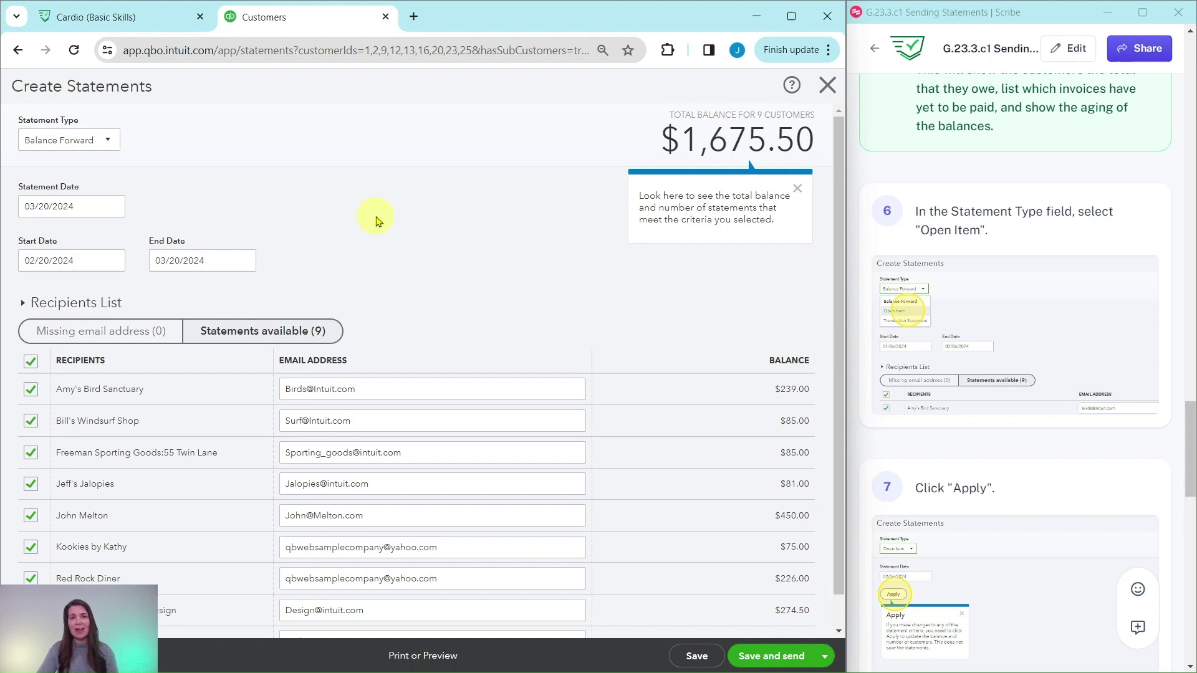
Step: Change the statement type from Balance Forward to Open Item and apply it to refresh recipients
left_click(109, 143)
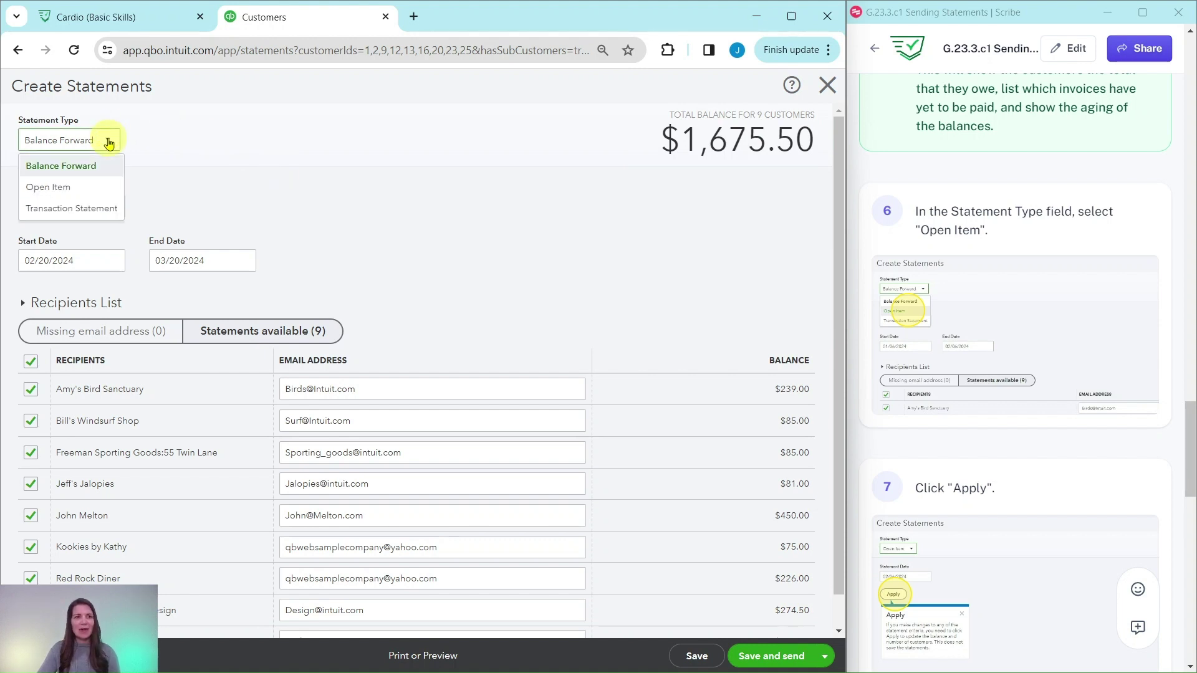
left_click(48, 187)
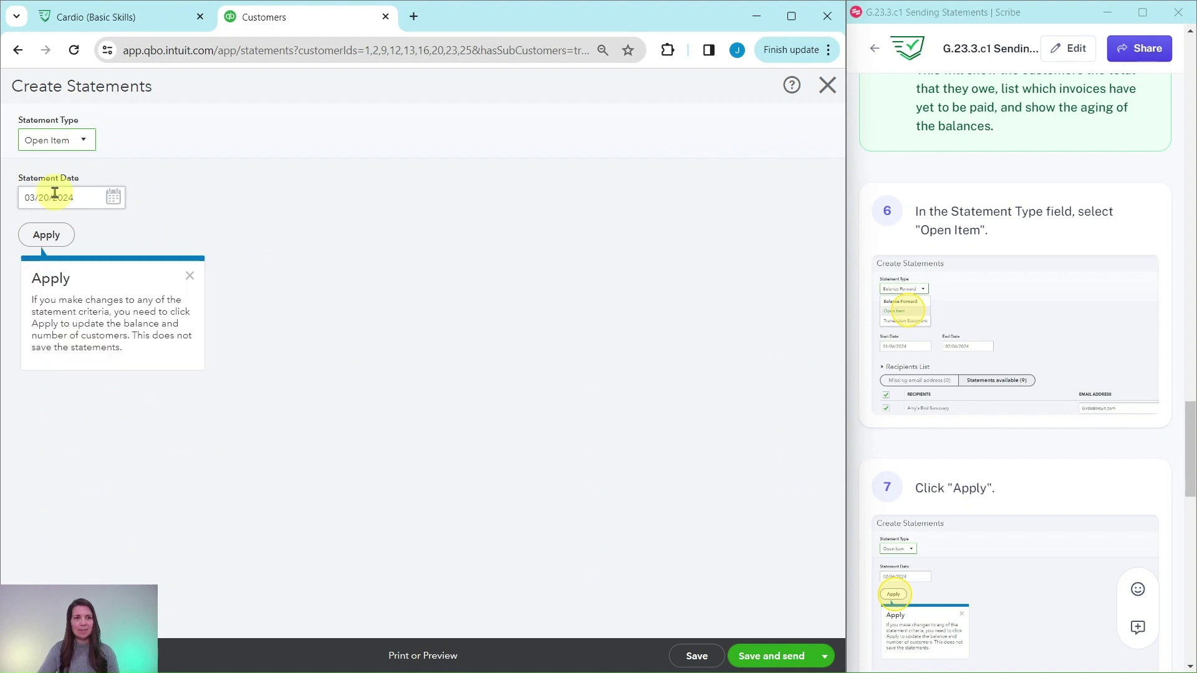
left_click(189, 276)
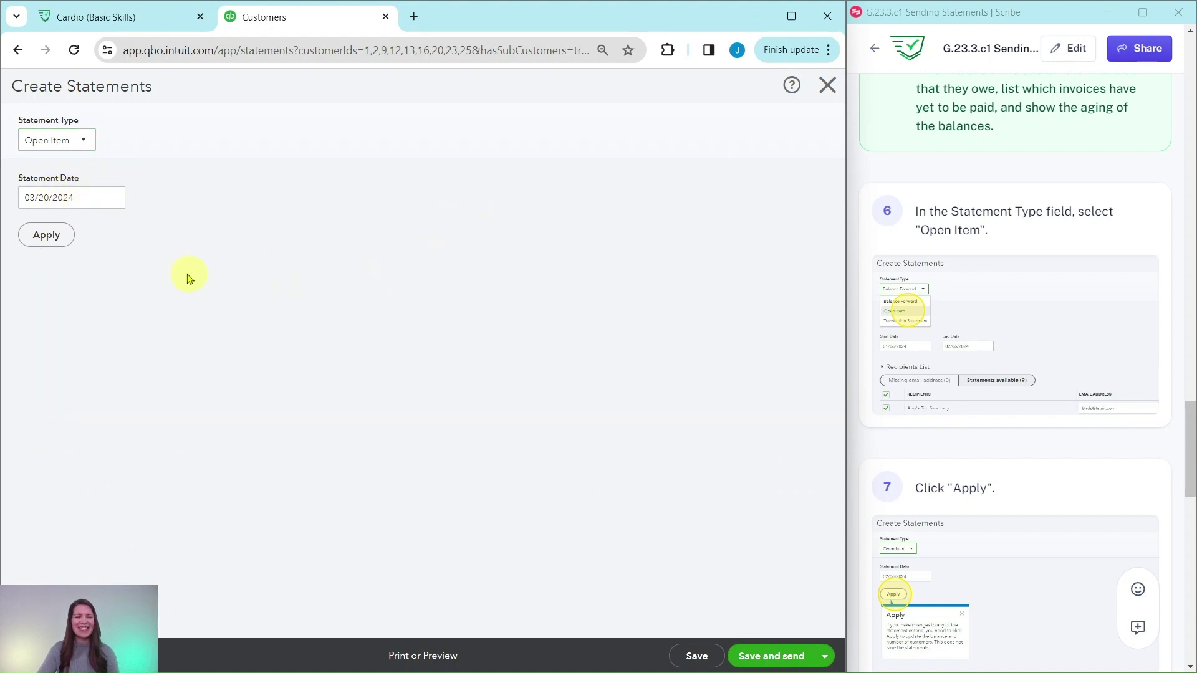
left_click(43, 243)
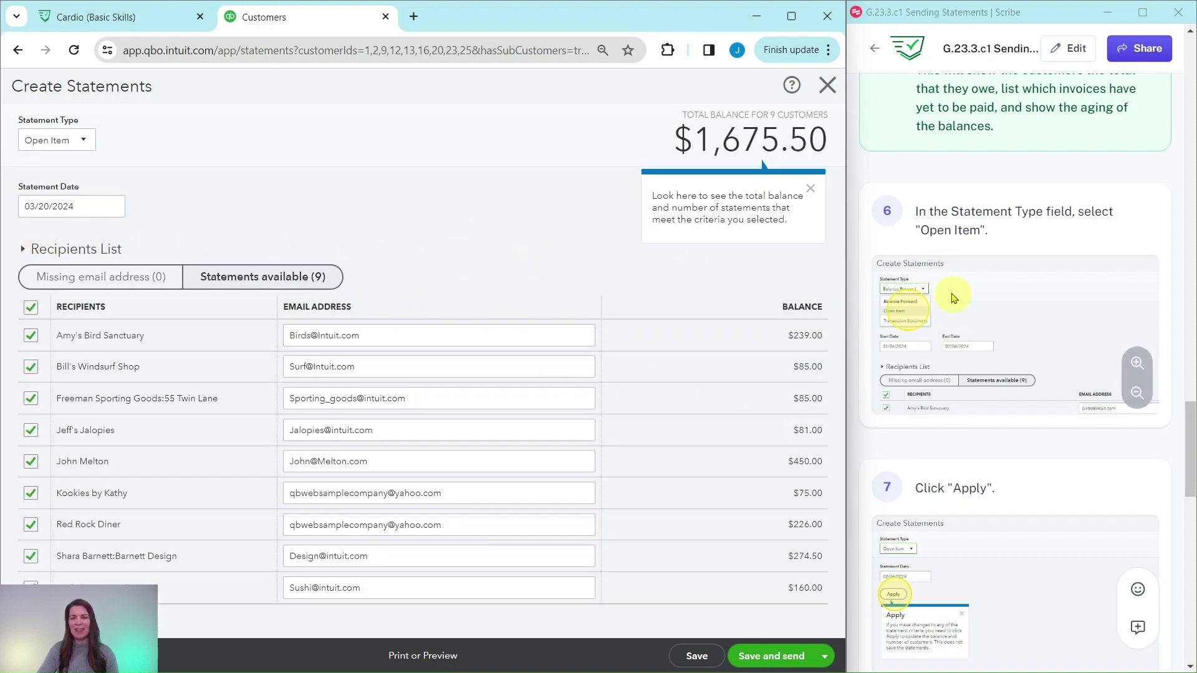
scroll(956, 284, "down", 5)
scroll(957, 284, "down", 5)
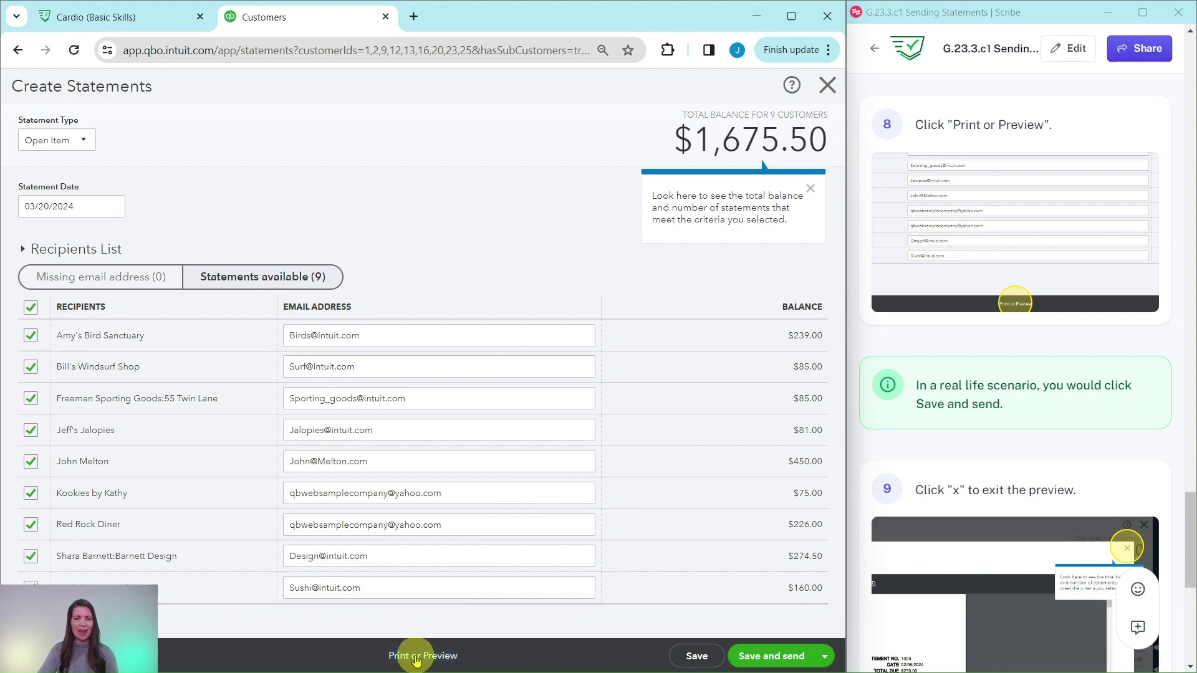
left_click(416, 658)
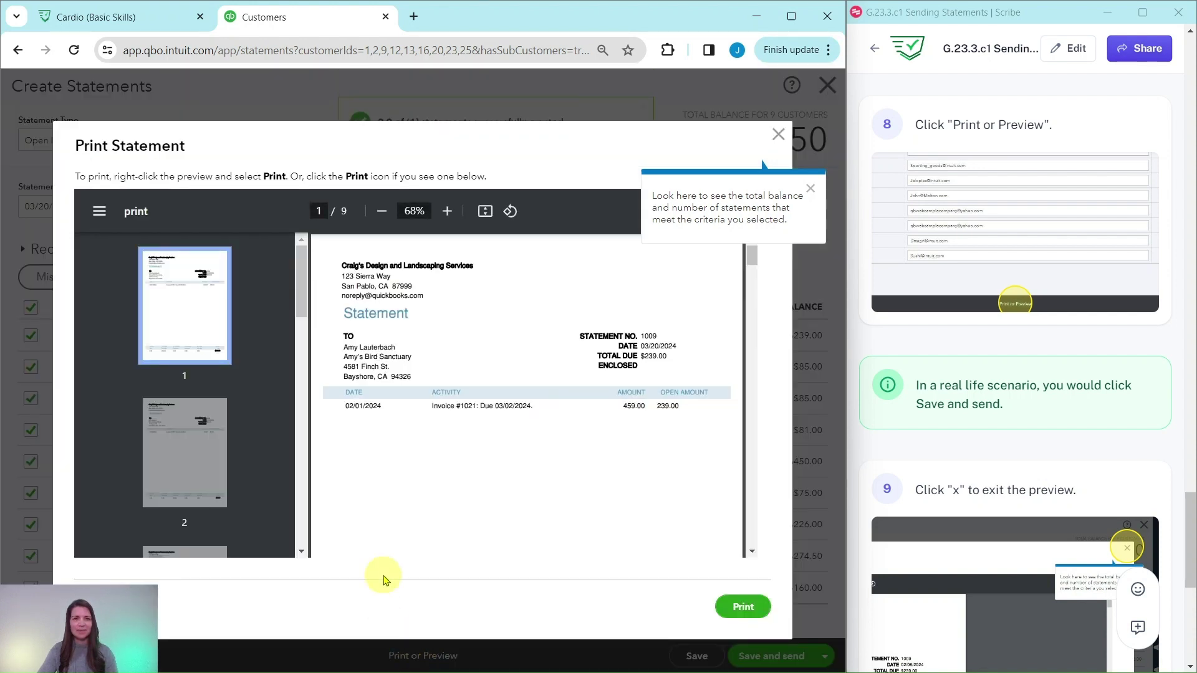
left_click(214, 401)
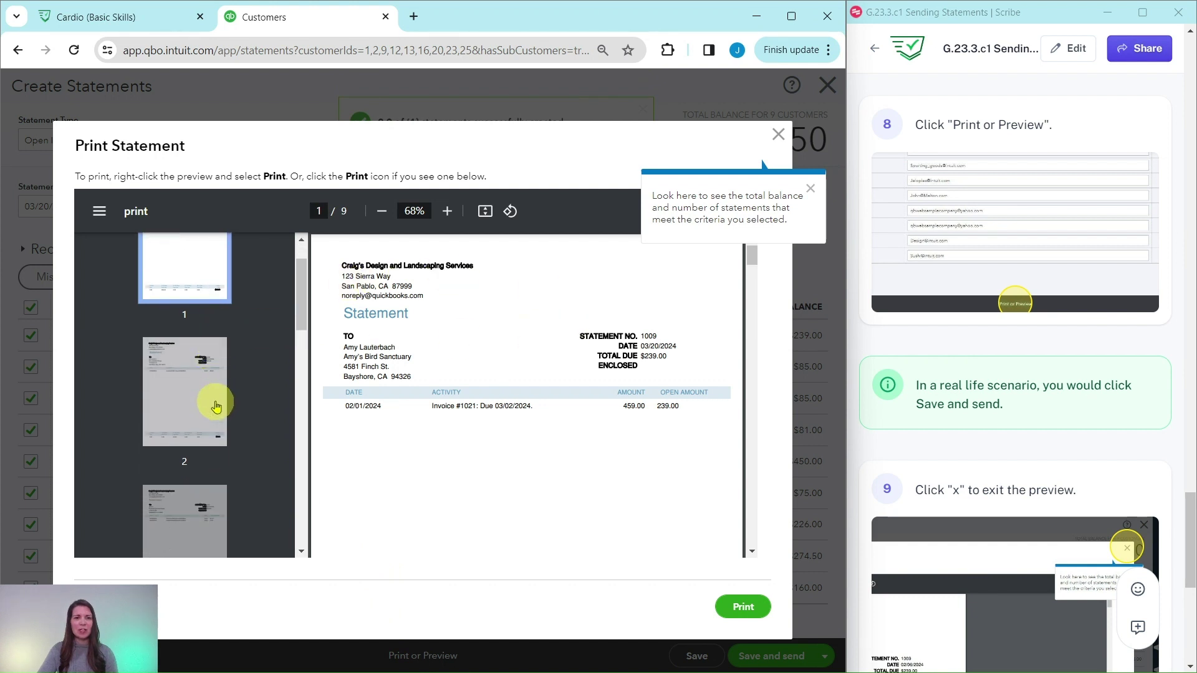
scroll(193, 430, "up", 3)
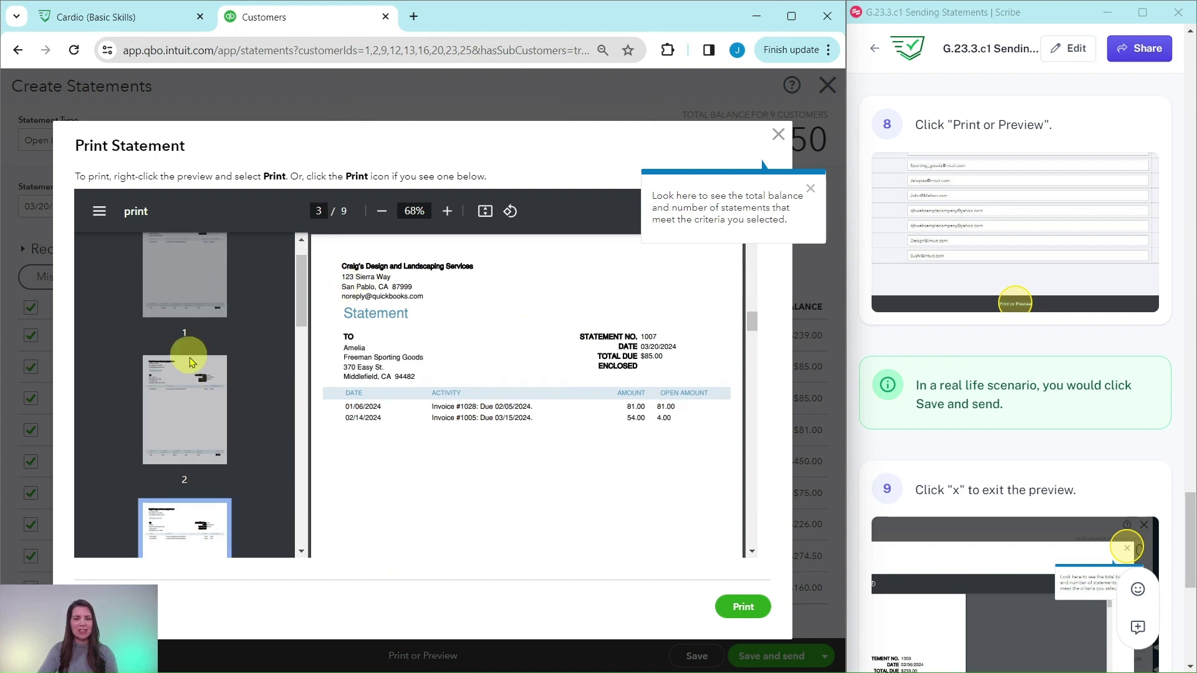
left_click(187, 352)
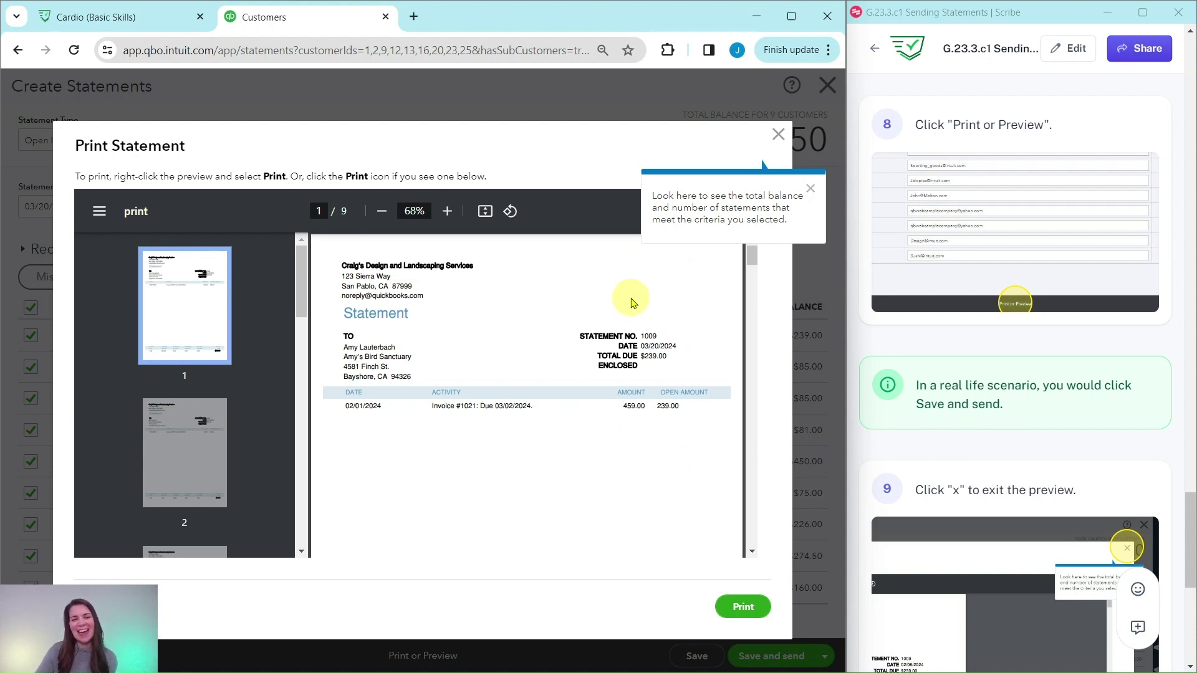
left_click(810, 189)
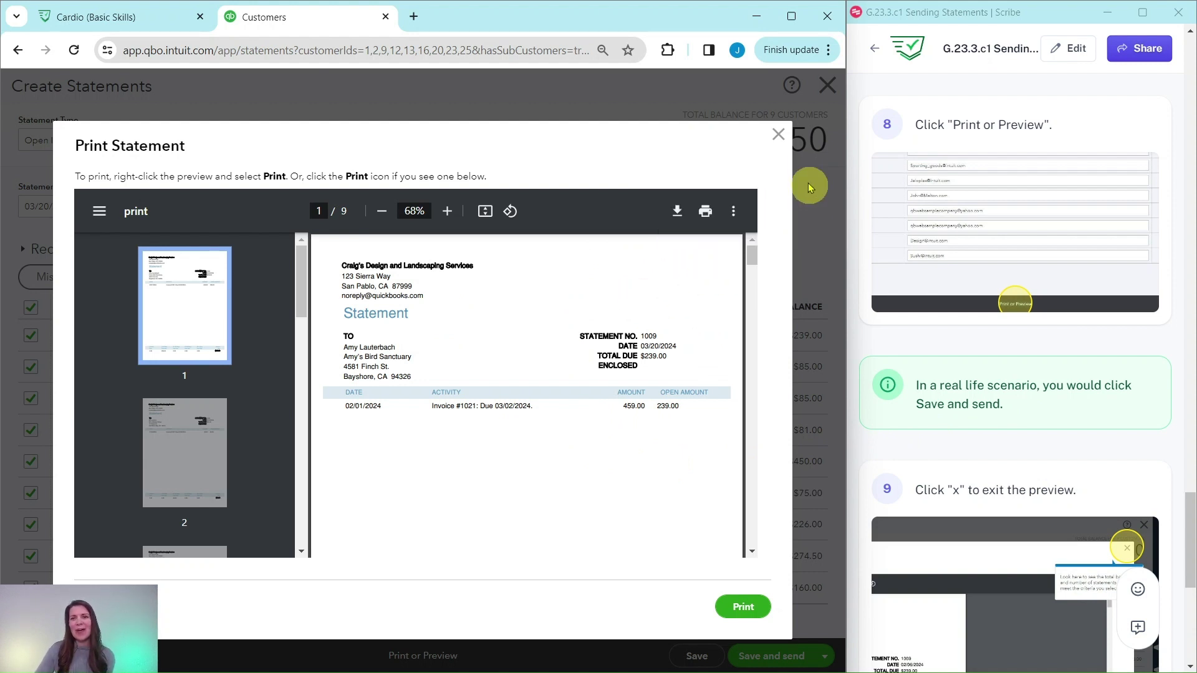
left_click(777, 135)
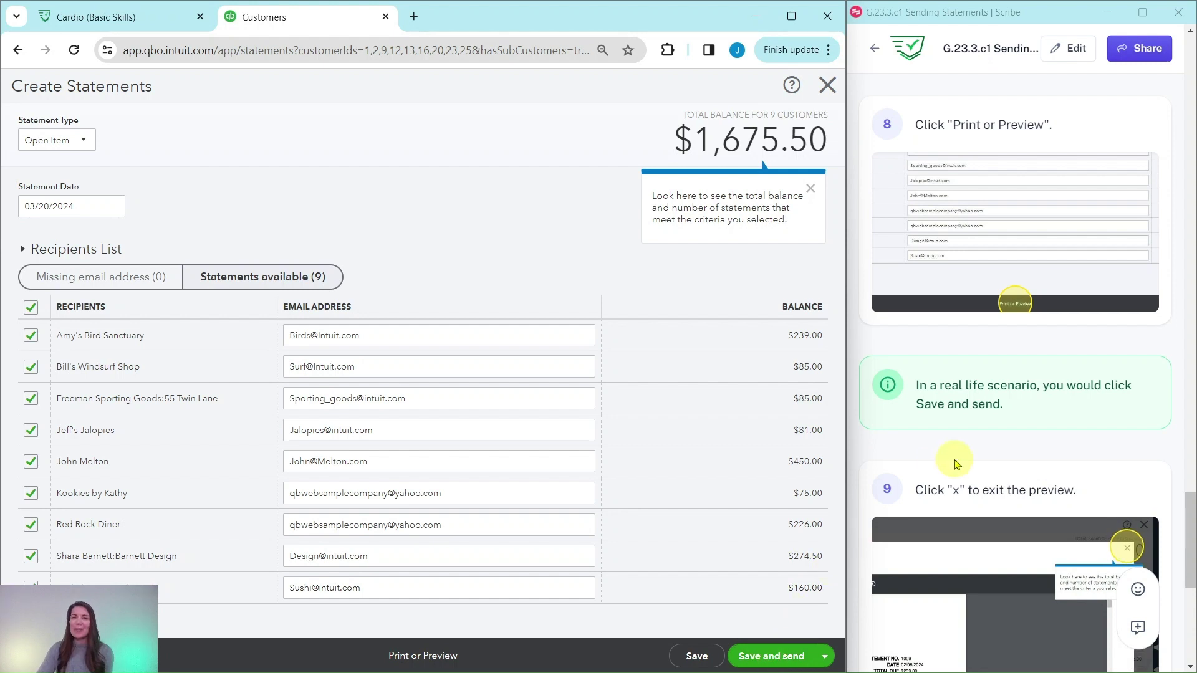
scroll(951, 424, "down", 3)
scroll(963, 405, "down", 5)
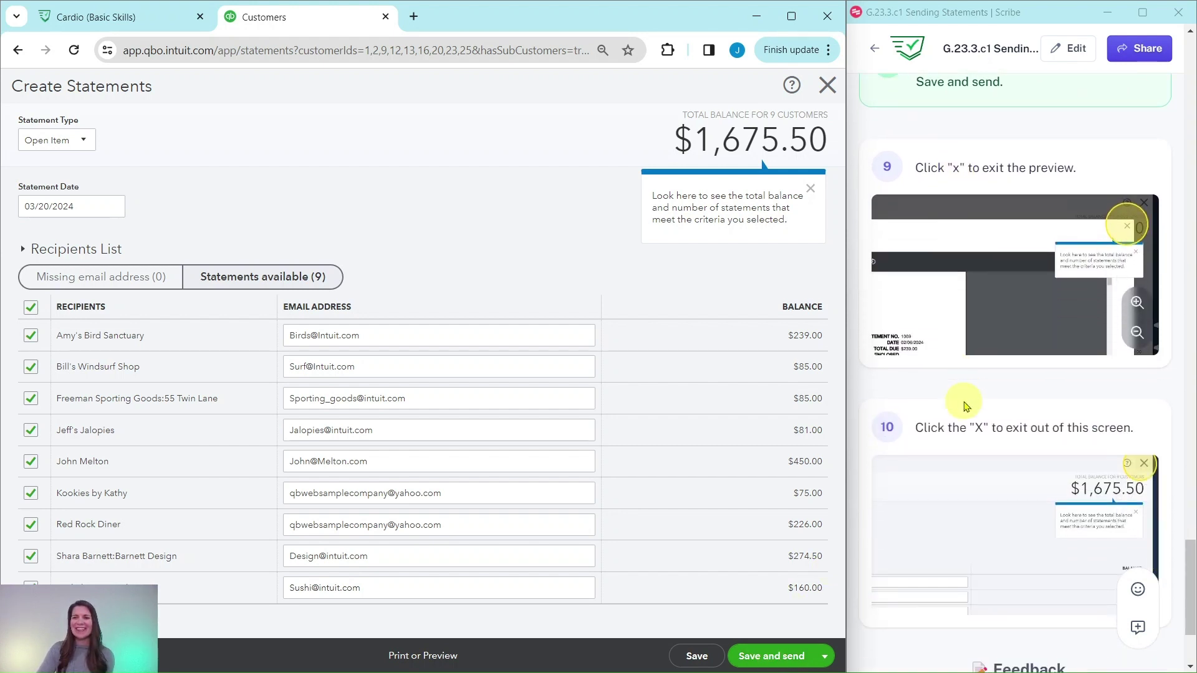
Step: Close the Create Statements screen without sending, returning to the Customers list
left_click(825, 84)
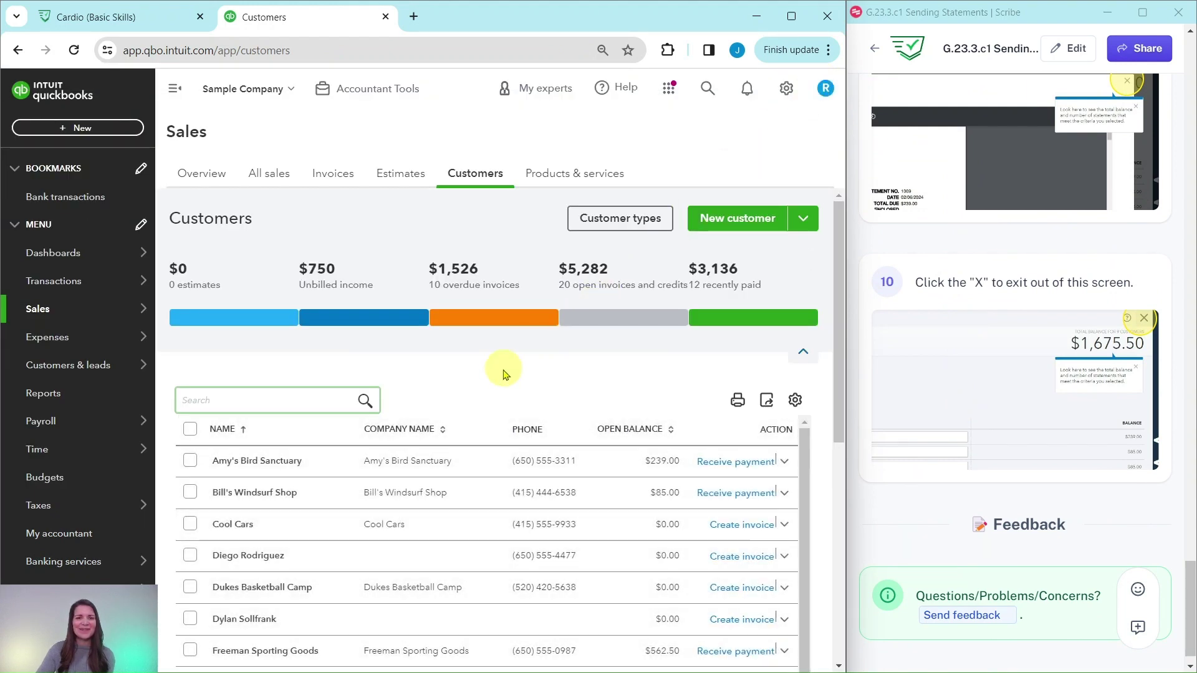